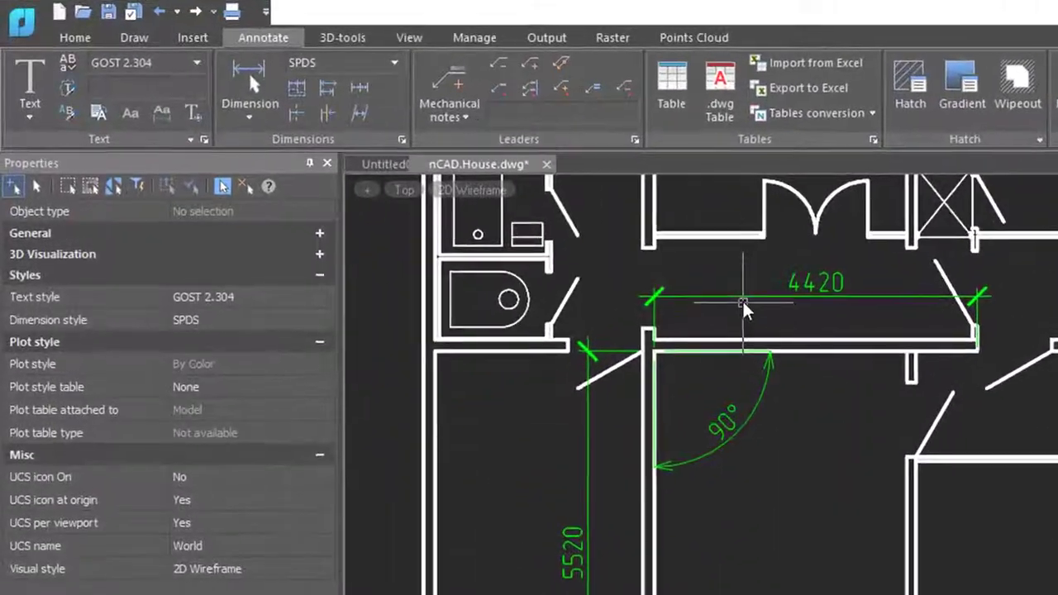
# Select the 4420 dimension and review its SPDS style, arrow, text and units properties
pyautogui.click(716, 289)
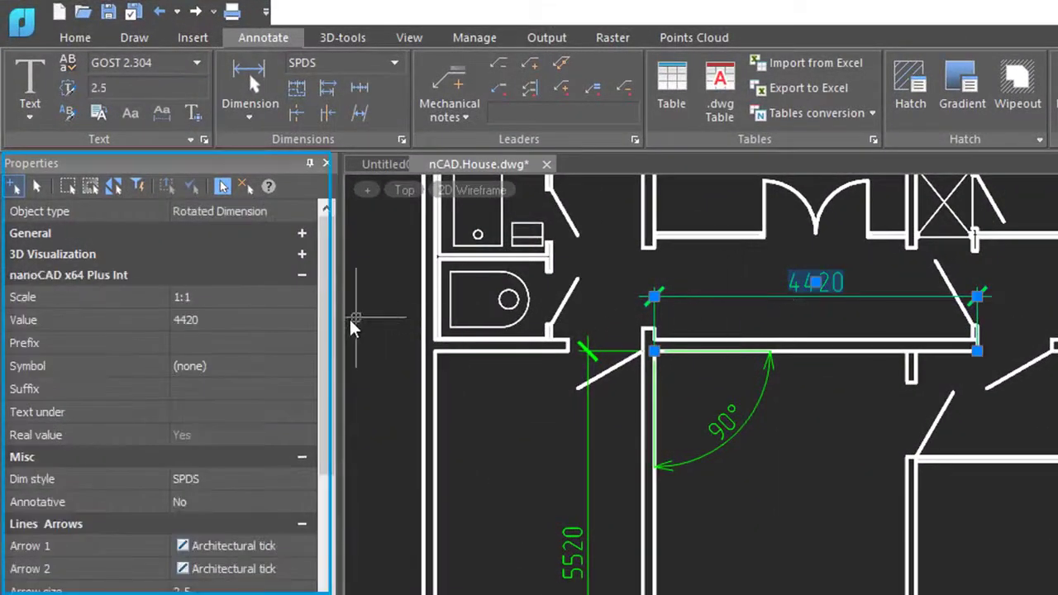
pyautogui.scroll(-6, 333, 414)
pyautogui.scroll(-12, 166, 372)
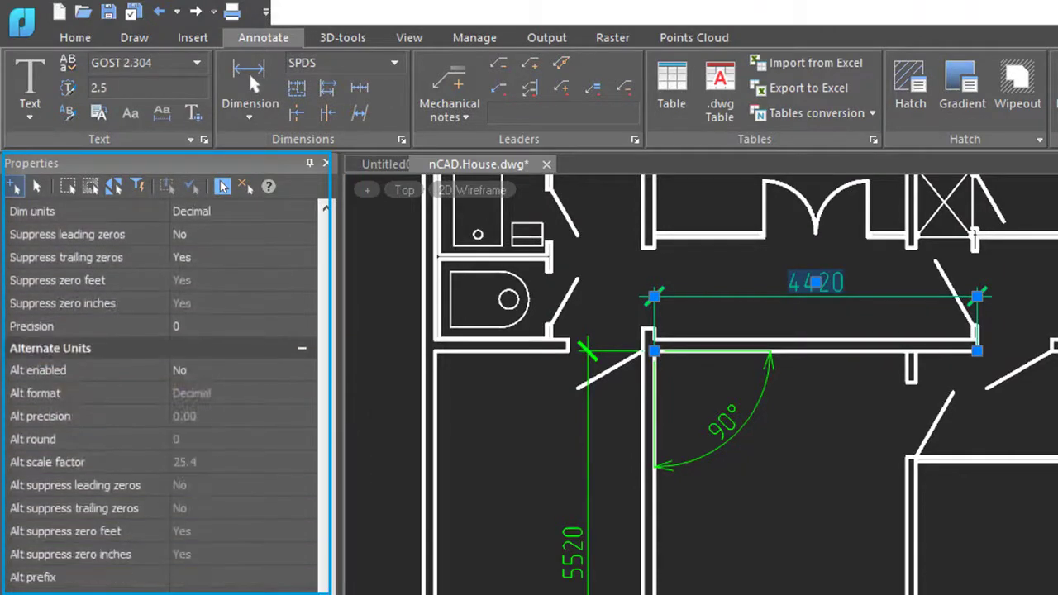
pyautogui.scroll(18, 165, 372)
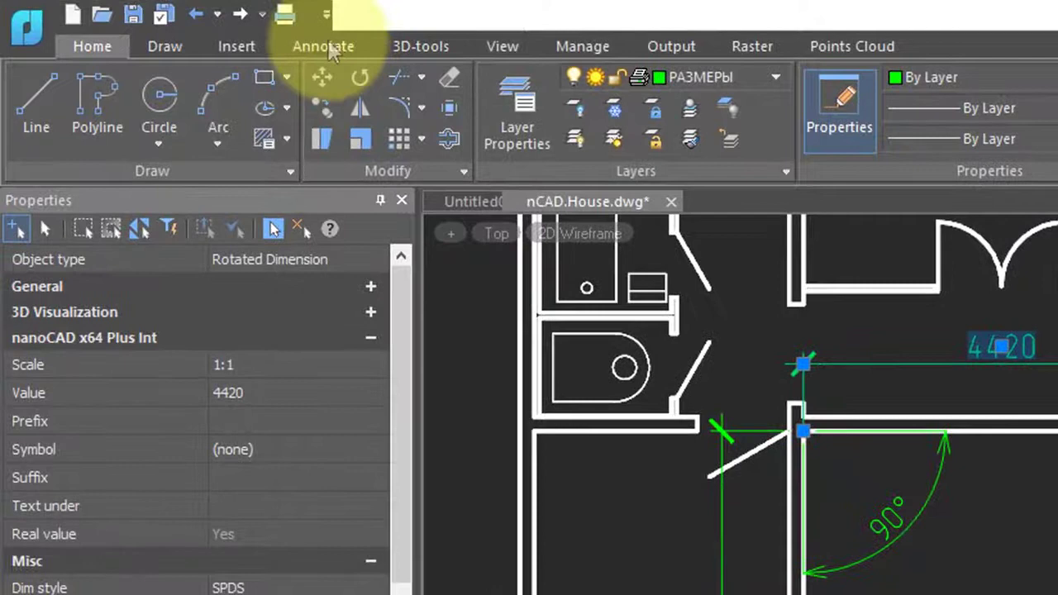
# Open the Dimension Style Manager from the Annotate tab's Dimensions panel
pyautogui.click(313, 49)
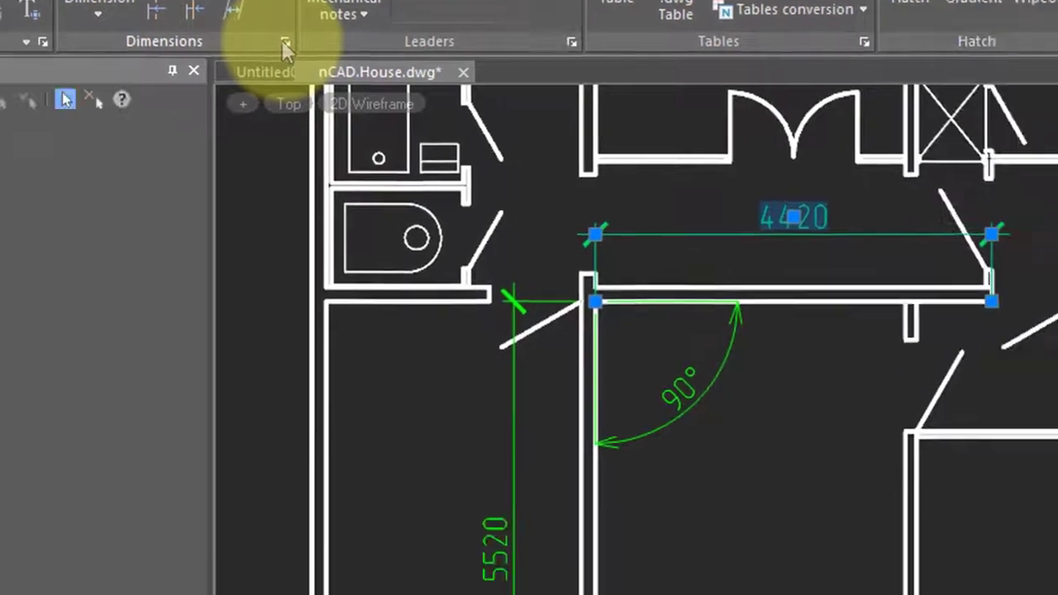
pyautogui.click(494, 173)
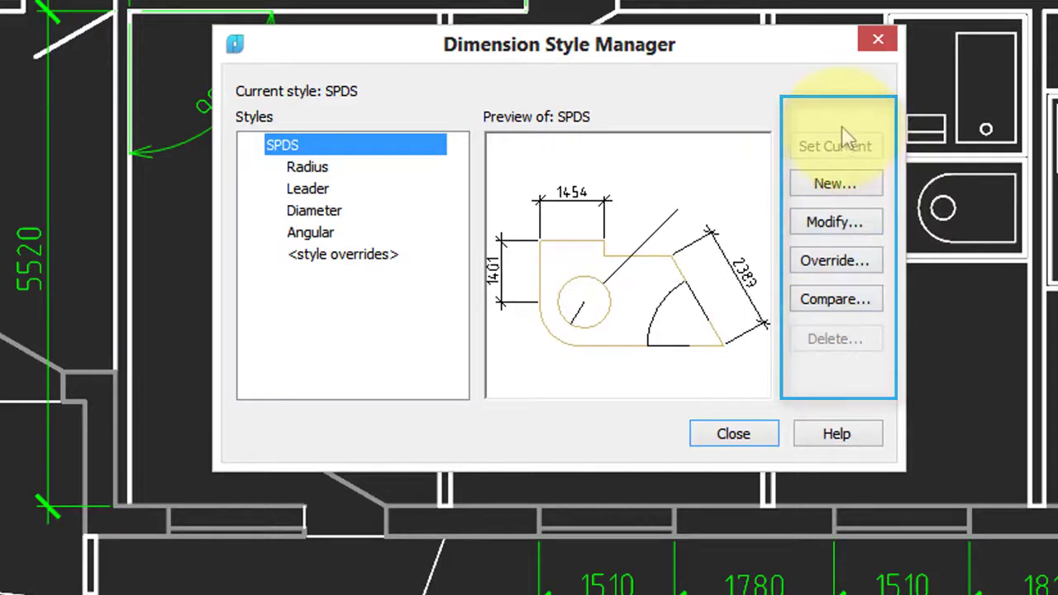
# Create a new style 'Copy of SPDS' starting from SPDS for all dimensions
pyautogui.click(835, 184)
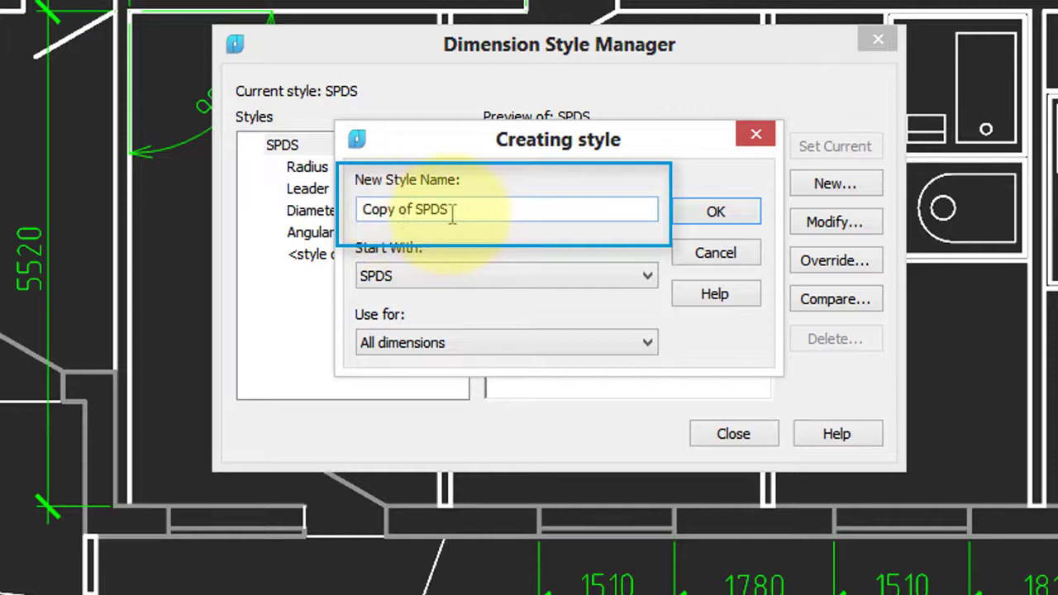
pyautogui.click(647, 346)
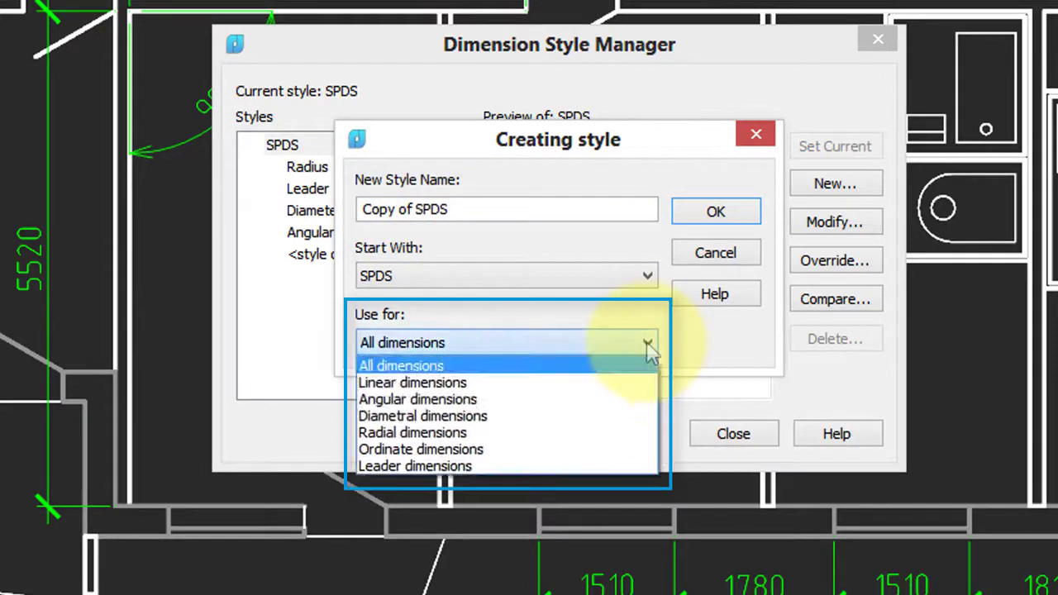
pyautogui.click(569, 372)
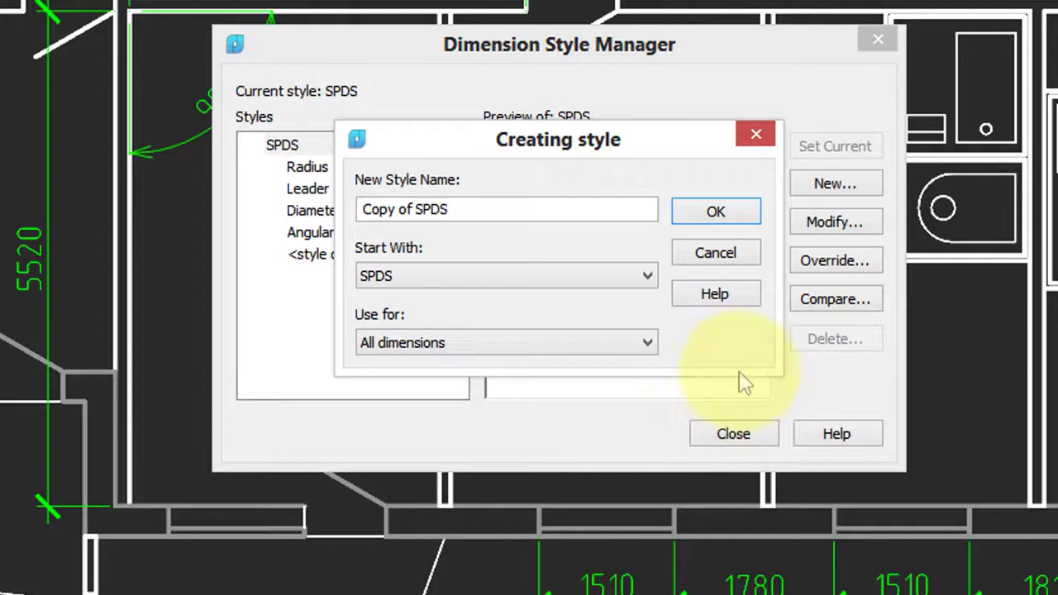
pyautogui.click(715, 212)
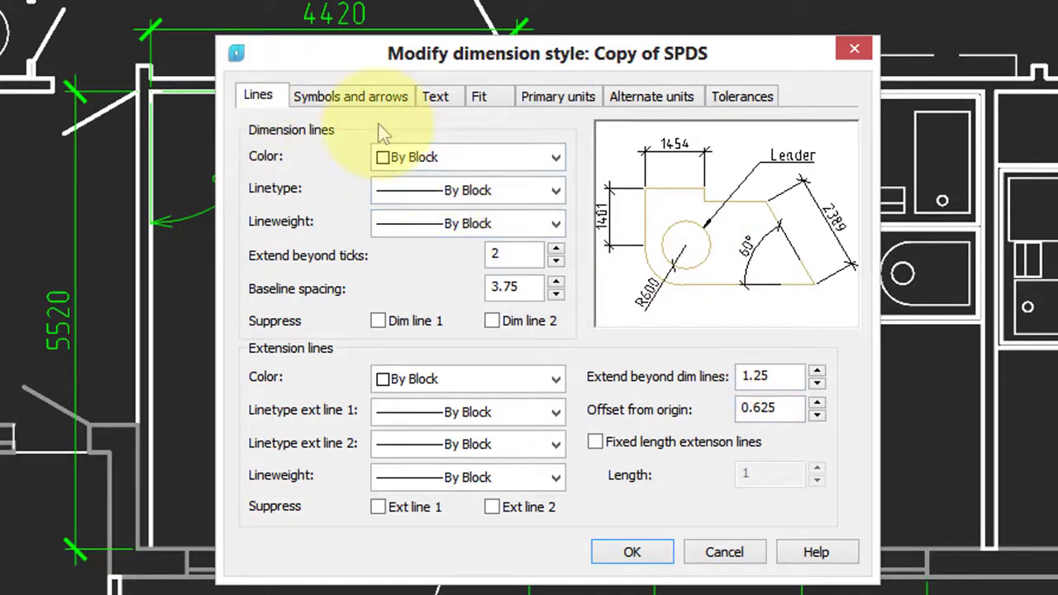
# Review the style's arrows, text, fit, primary units, alternate units and tolerance settings
pyautogui.click(380, 97)
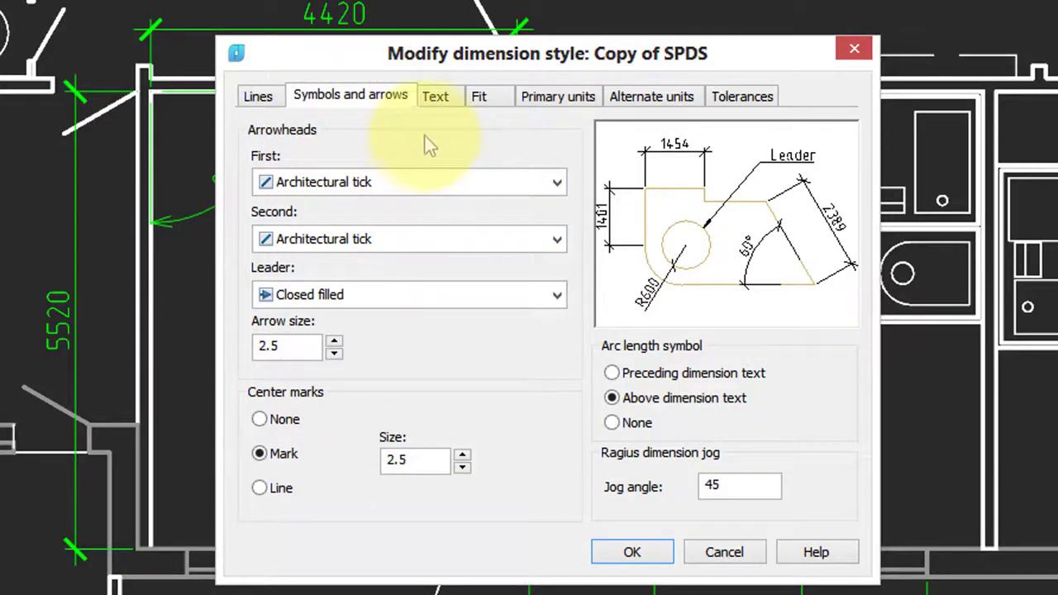
pyautogui.click(448, 97)
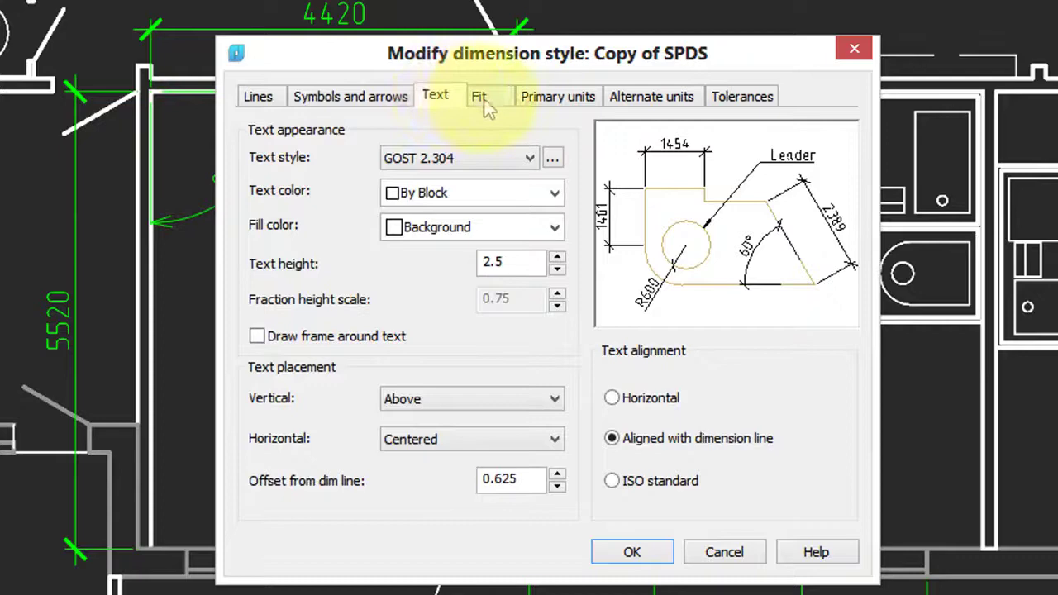
pyautogui.click(483, 101)
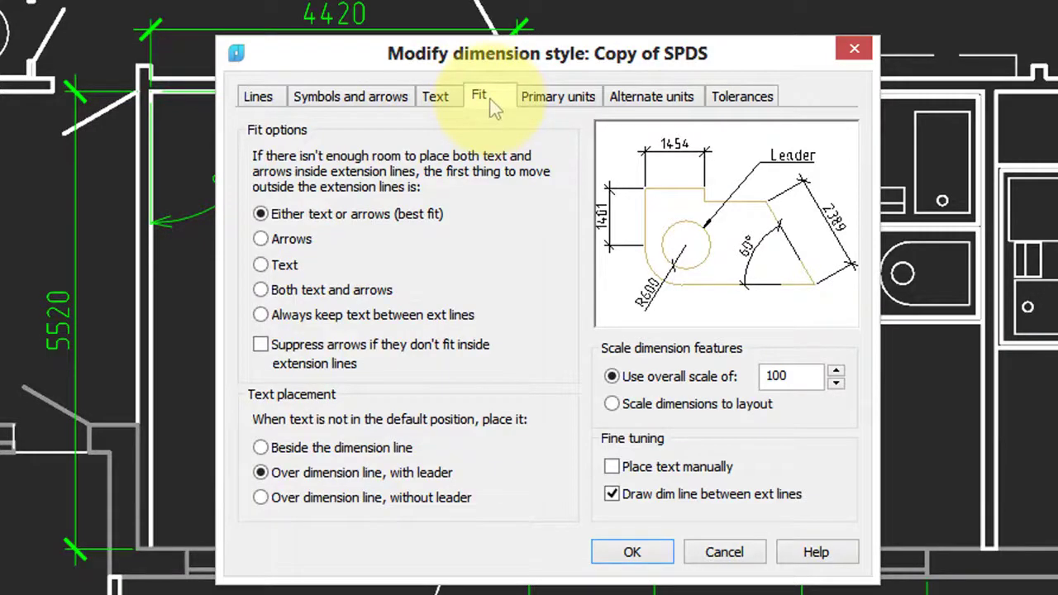
pyautogui.click(557, 103)
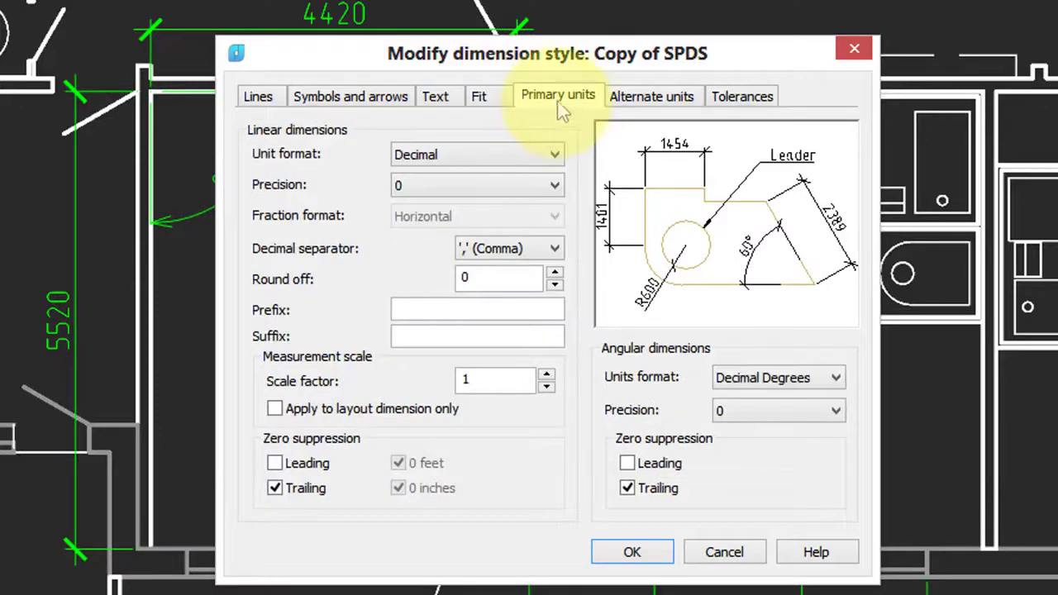
pyautogui.click(633, 106)
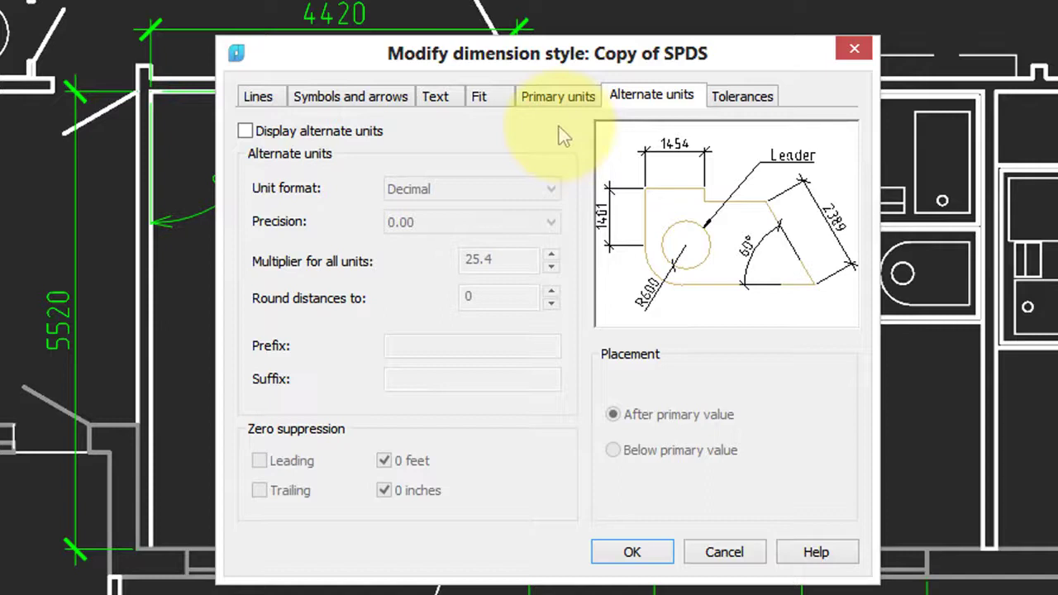
pyautogui.click(748, 108)
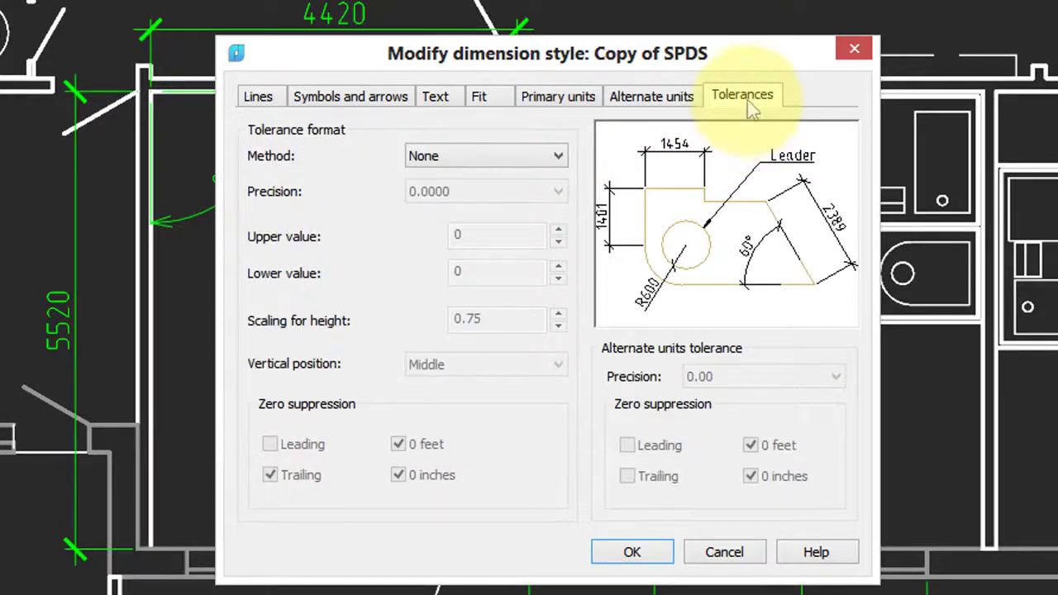
# Set the first arrowhead to Closed filled so both arrowheads become Closed filled
pyautogui.click(333, 103)
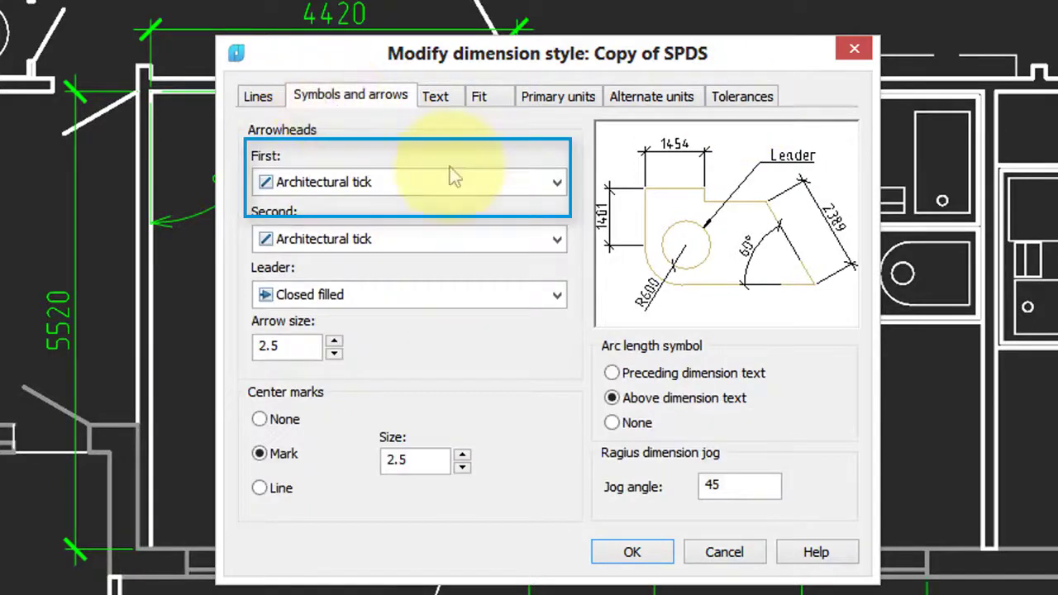
pyautogui.click(558, 185)
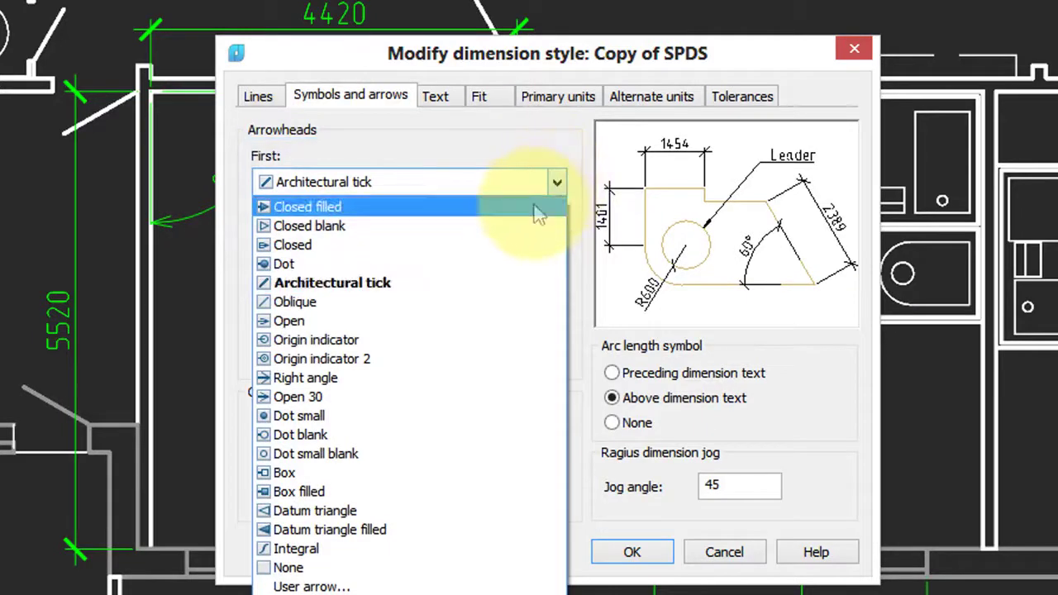
pyautogui.click(536, 213)
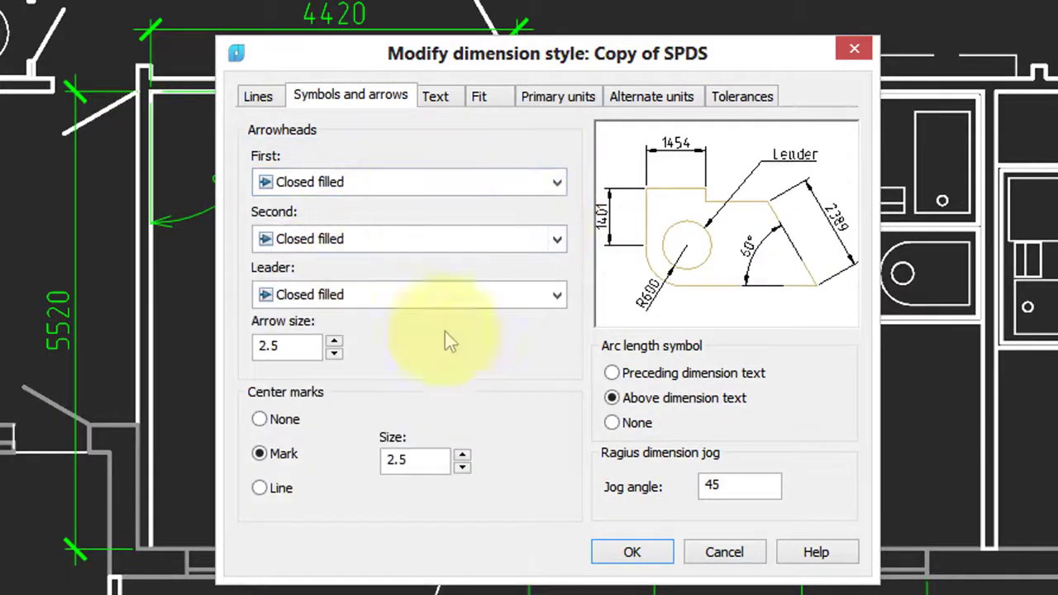
# Save Copy of SPDS, compare it with SPDS to confirm only DIMBLK differs, then close
pyautogui.click(657, 554)
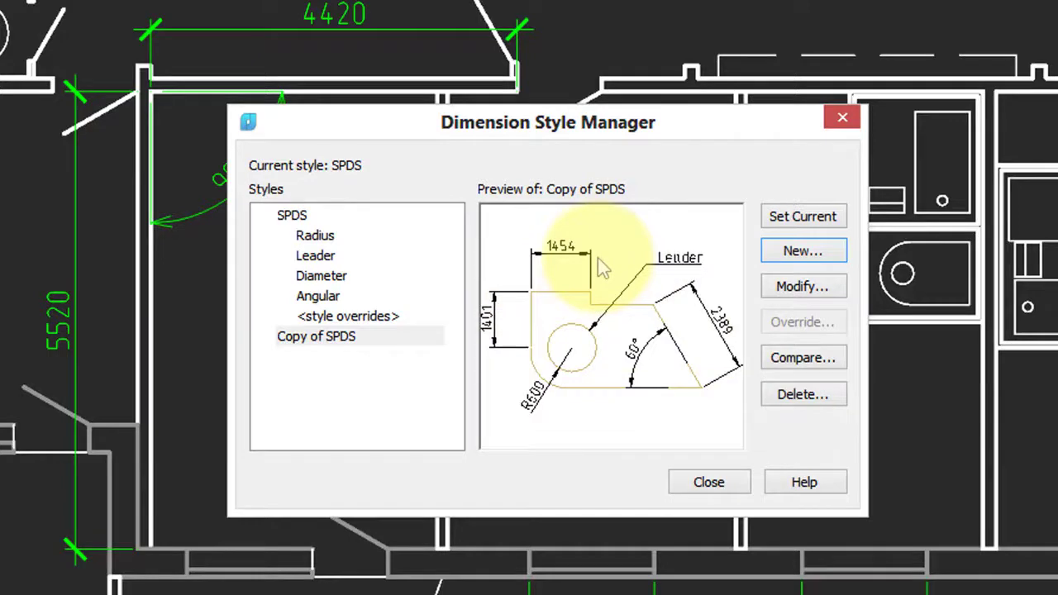
pyautogui.click(789, 372)
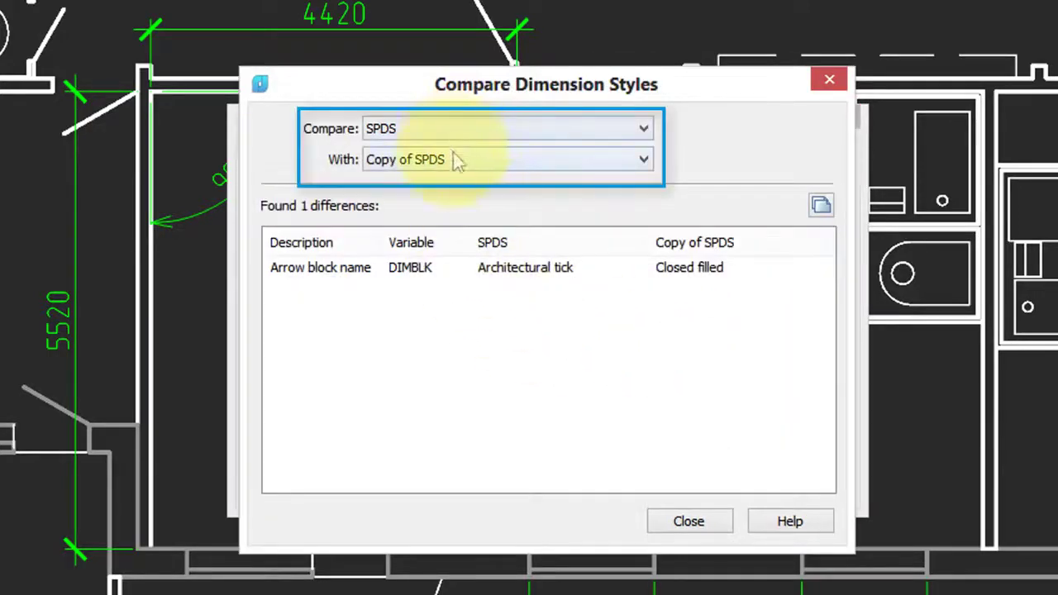
pyautogui.click(413, 273)
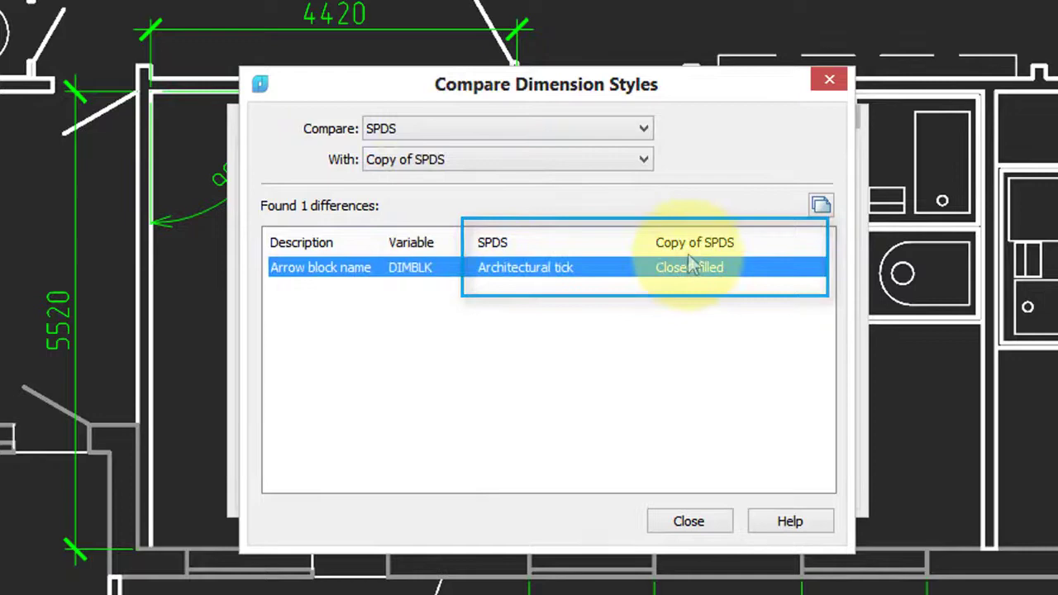
pyautogui.click(695, 523)
pyautogui.click(699, 485)
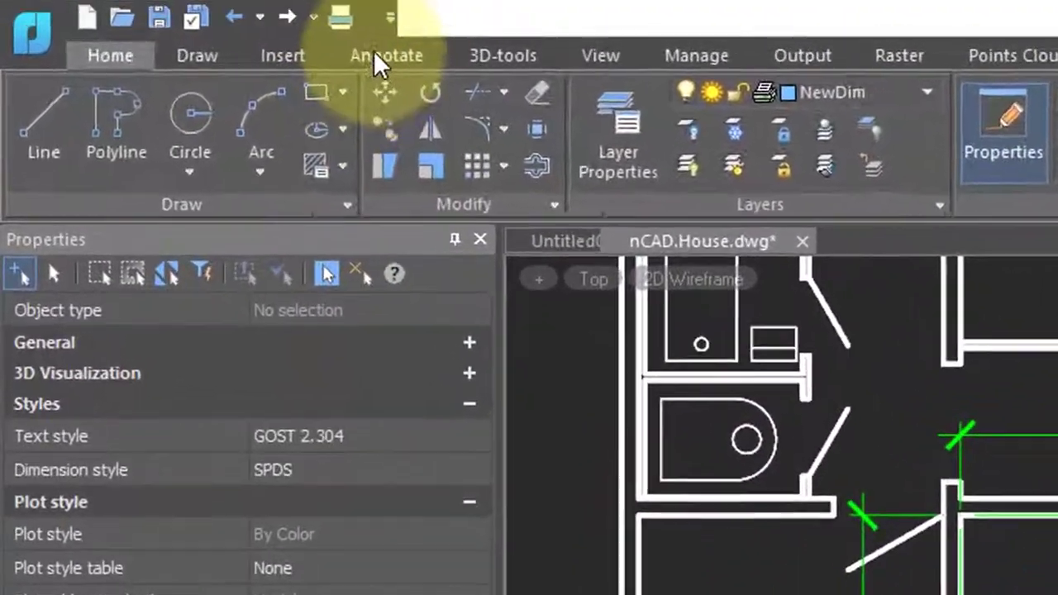
# Make Copy of SPDS current and add a 4070 linear dimension to the interior wall
pyautogui.click(355, 51)
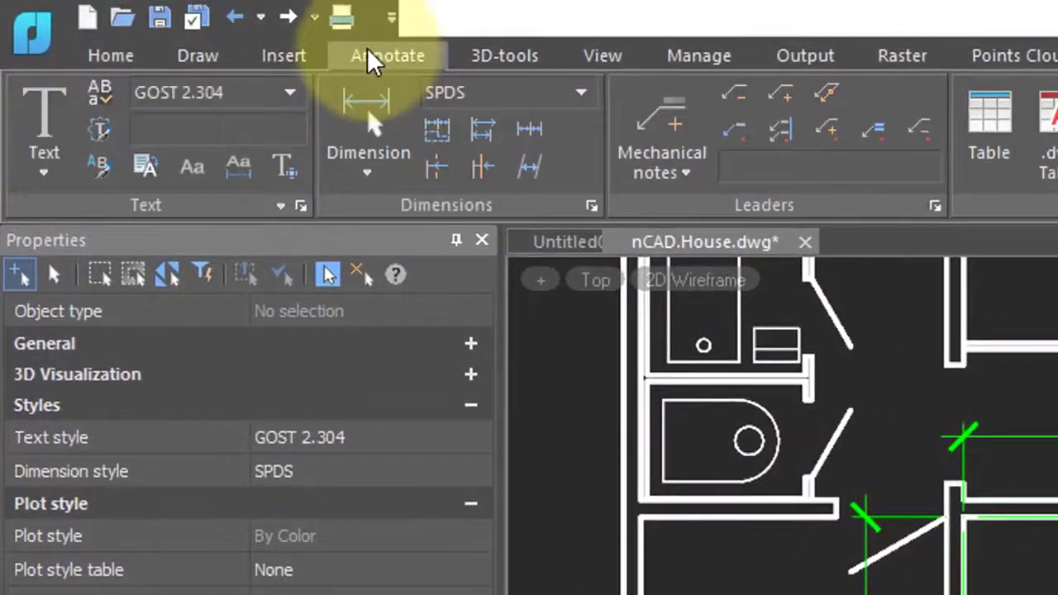
pyautogui.click(583, 96)
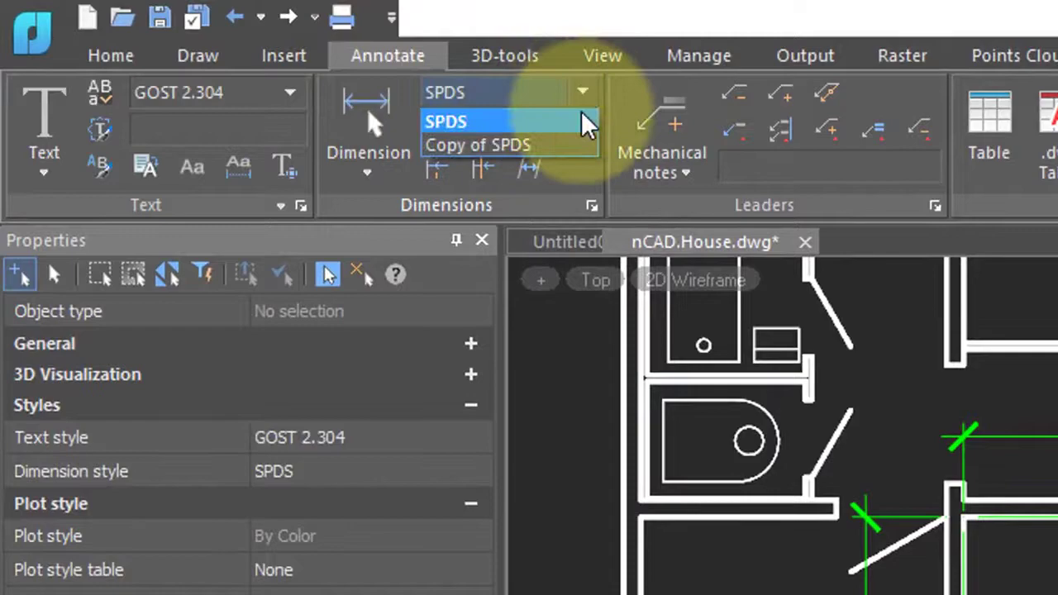
pyautogui.click(571, 154)
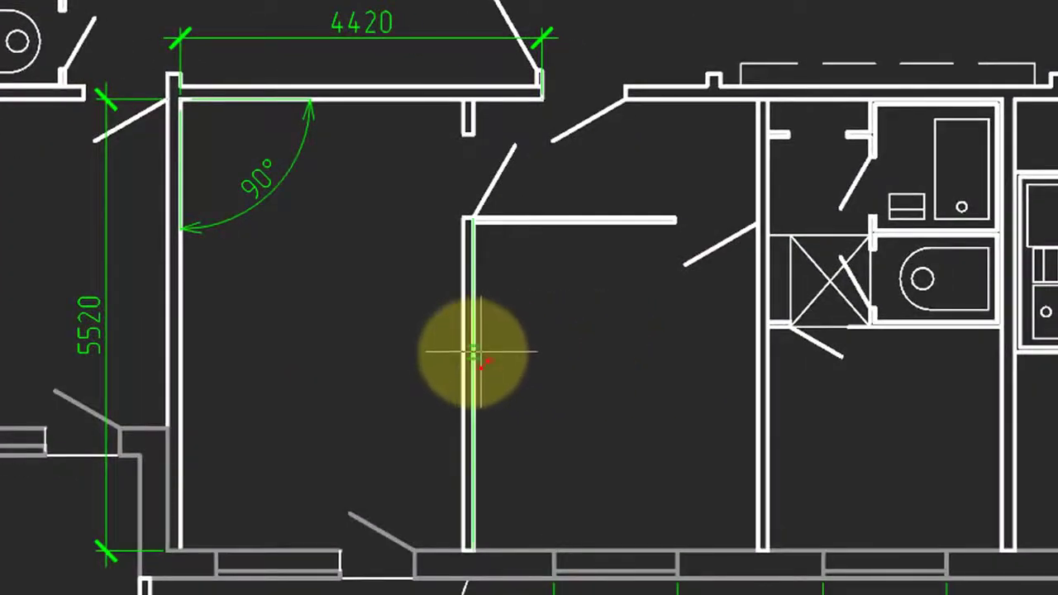
pyautogui.click(465, 361)
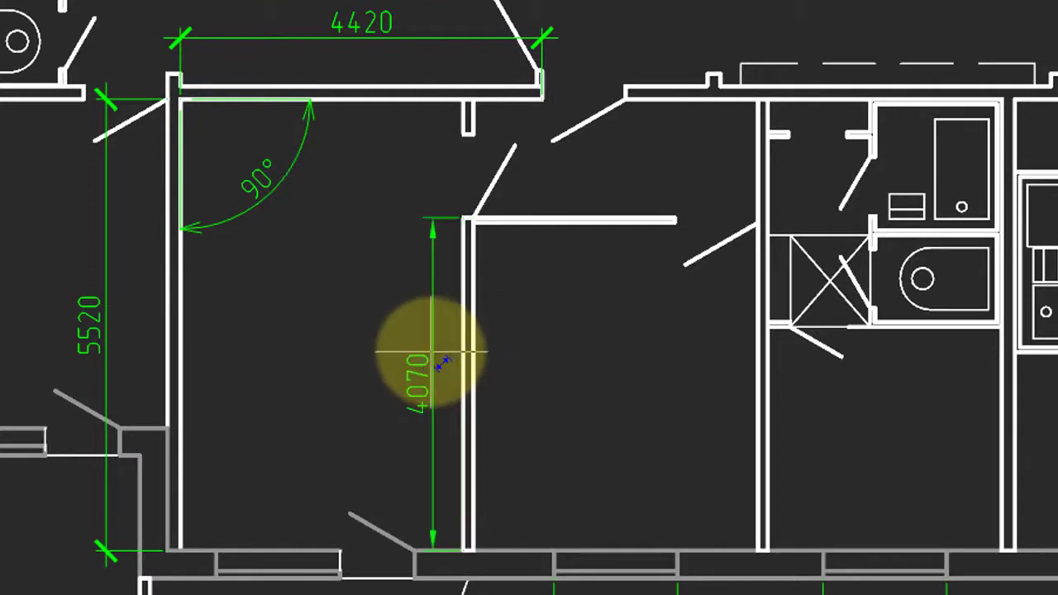
pyautogui.click(432, 353)
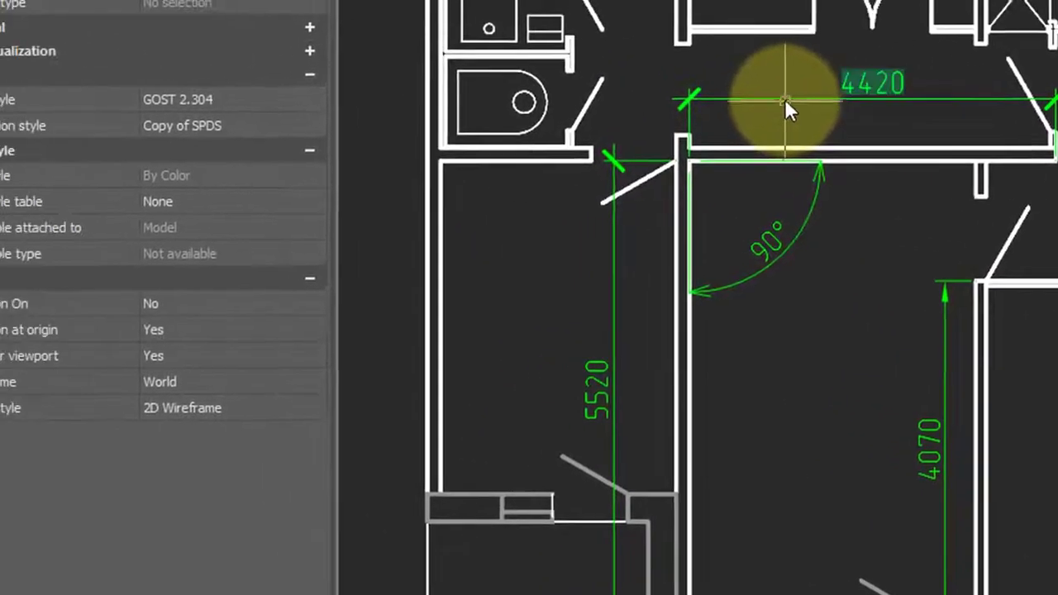
# Change the 4420 dimension's style to Copy of SPDS in Properties
pyautogui.click(784, 98)
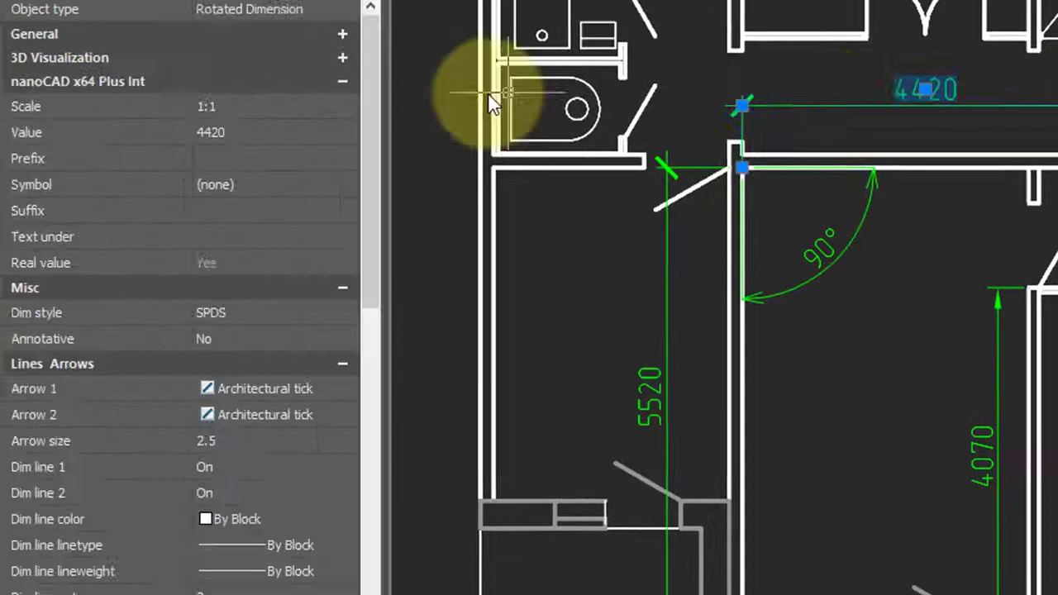
pyautogui.click(342, 312)
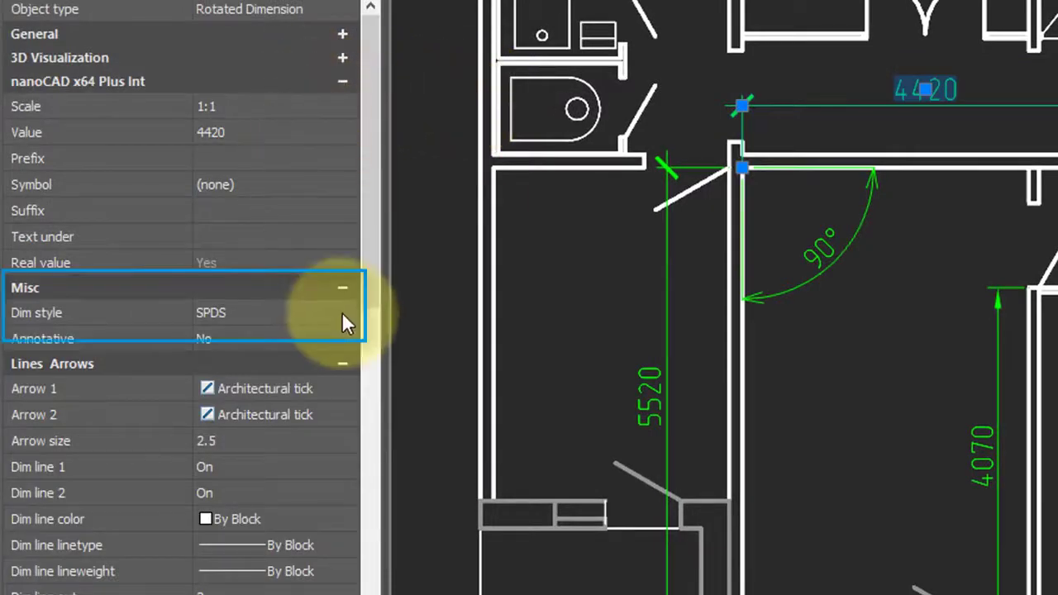
pyautogui.click(343, 313)
pyautogui.click(335, 352)
pyautogui.press('Escape')
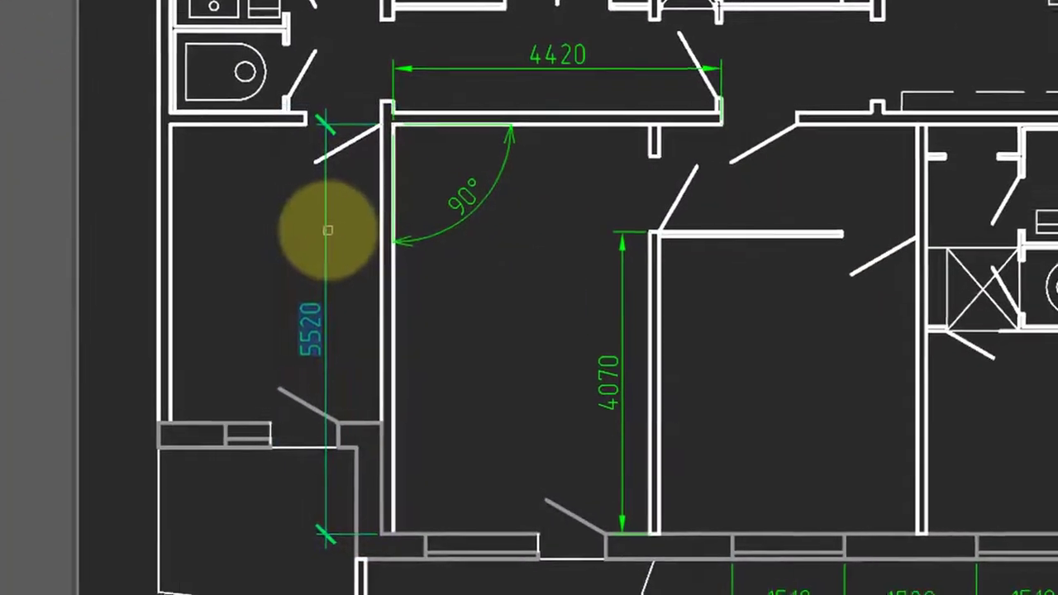
# Select all dimensions, including 5520, and assign them the Copy of SPDS style
pyautogui.click(328, 230)
pyautogui.press('Return')
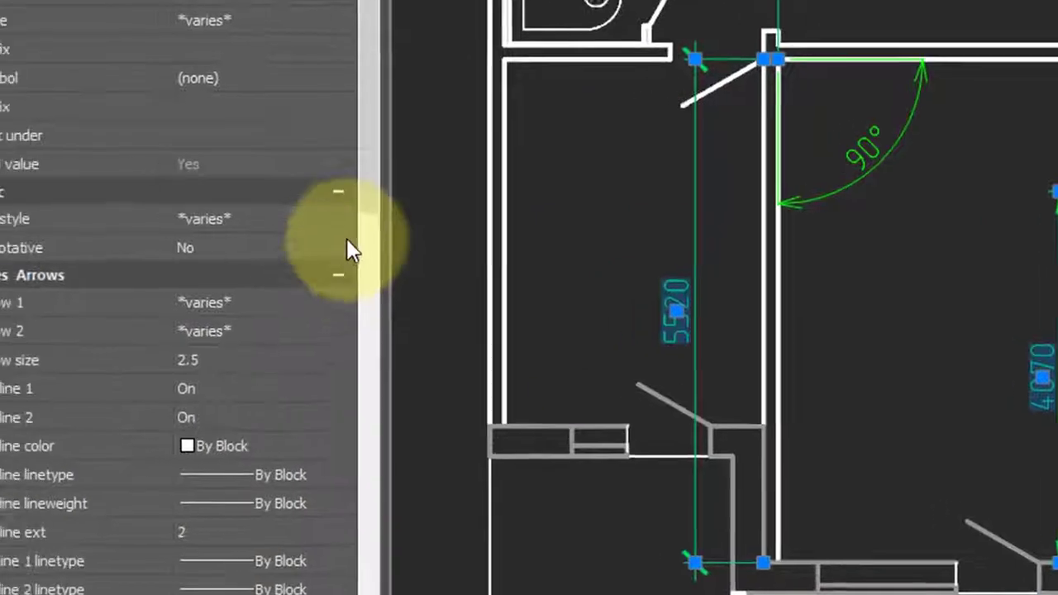
pyautogui.click(344, 219)
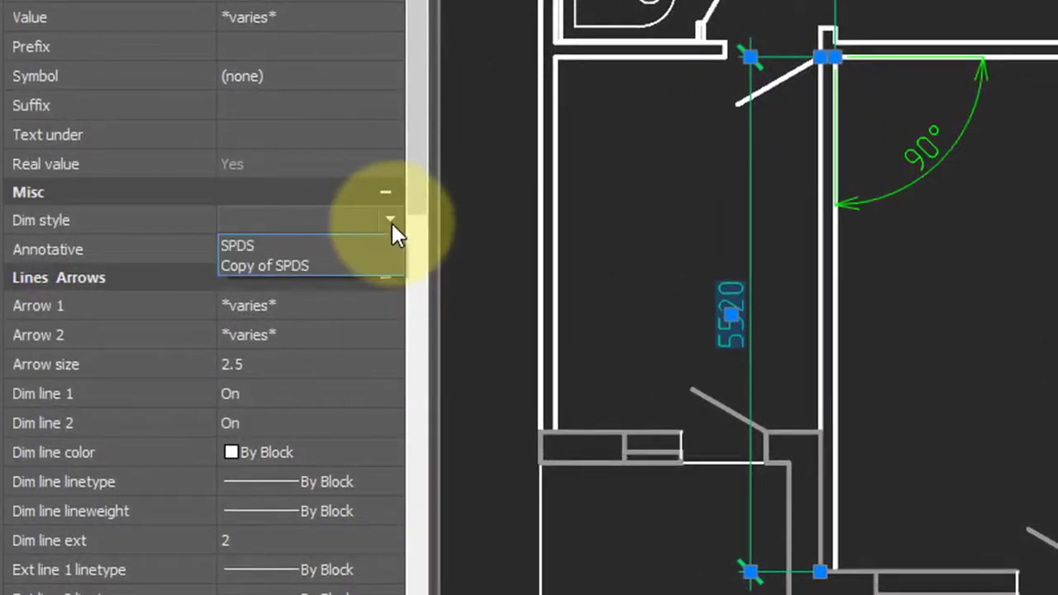
pyautogui.click(378, 263)
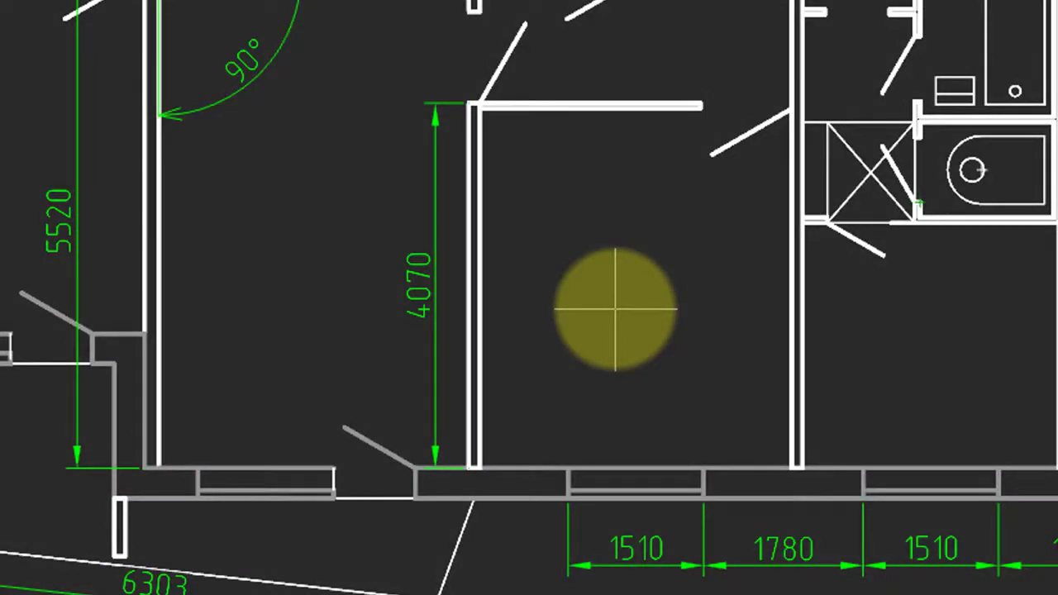
# Draw a second 4070 dimension beside the interior wall
pyautogui.click(477, 285)
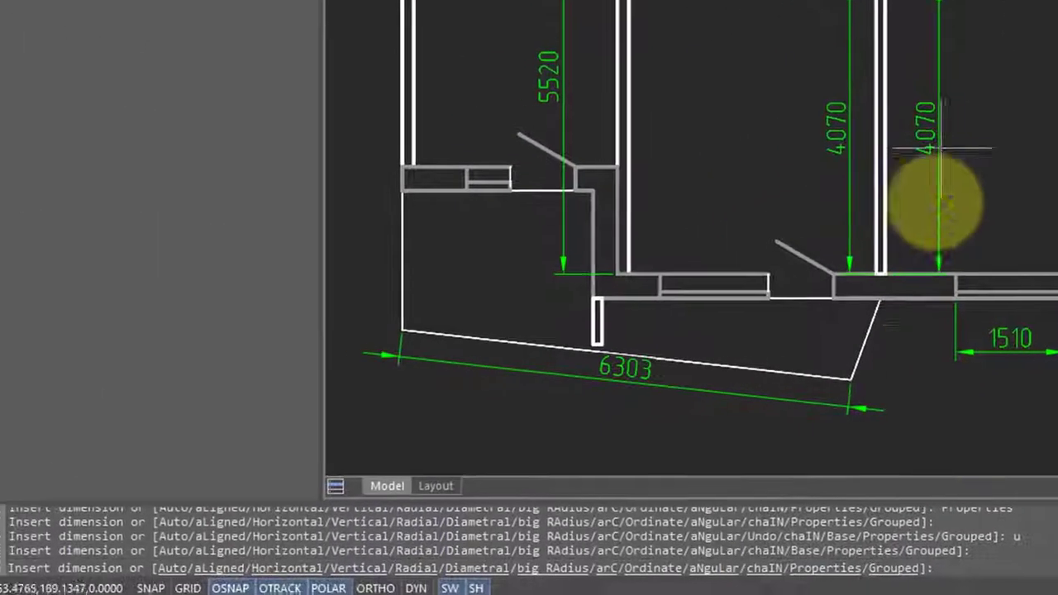
pyautogui.click(820, 248)
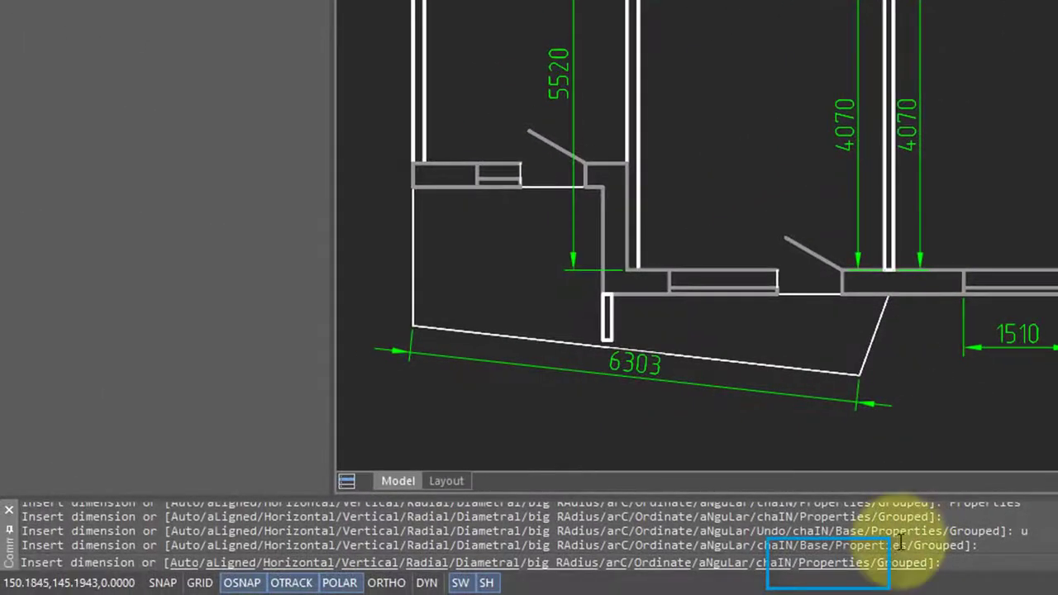
pyautogui.click(848, 572)
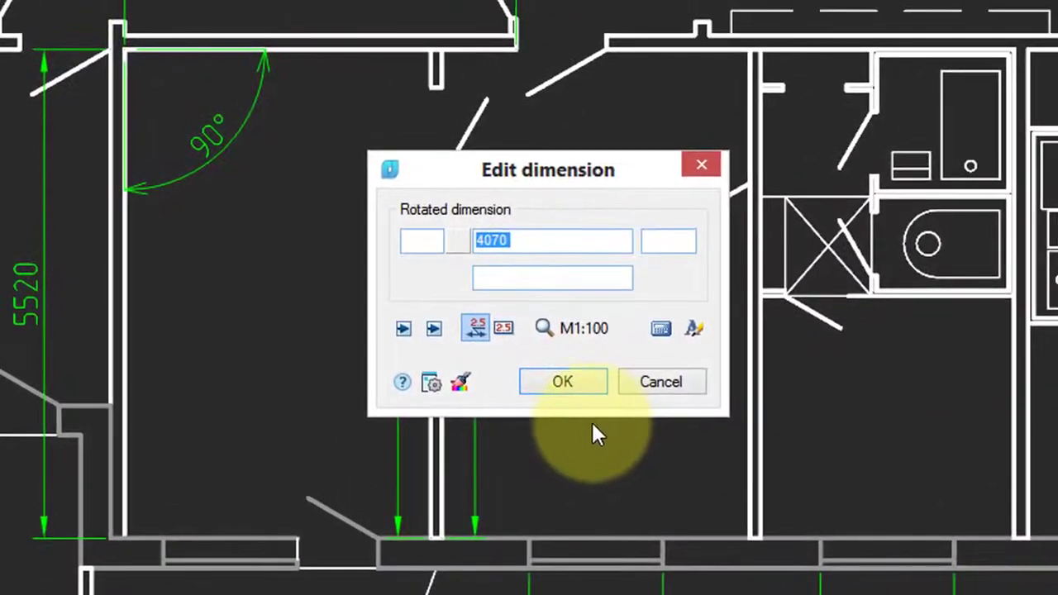
# Enter 'pre=suf' as dimension text, make the first arrowhead a dot, and frame the text
pyautogui.click(429, 239)
pyautogui.write('pre=')
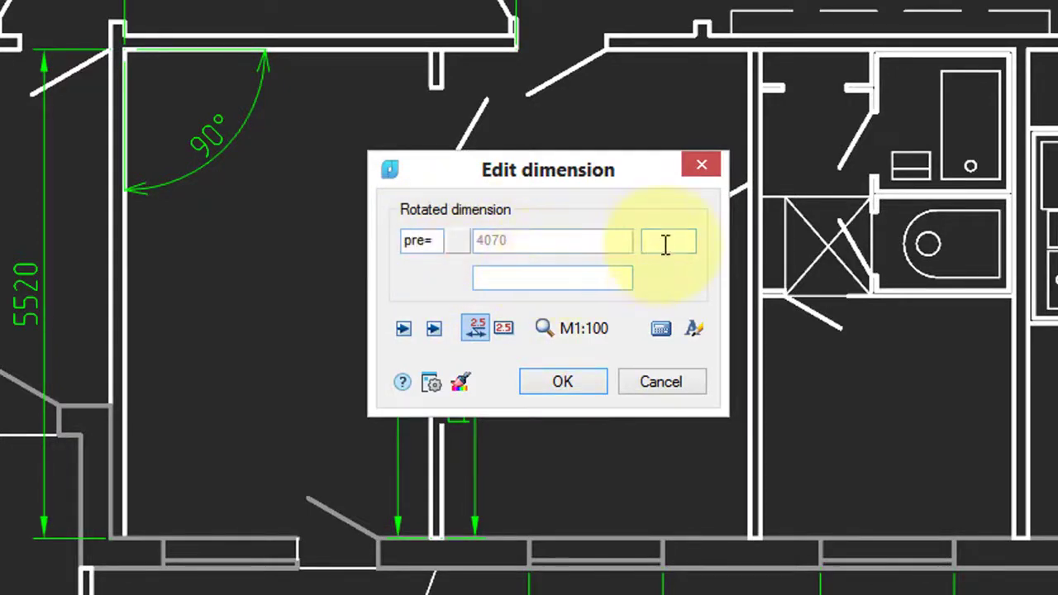
pyautogui.write('suffix')
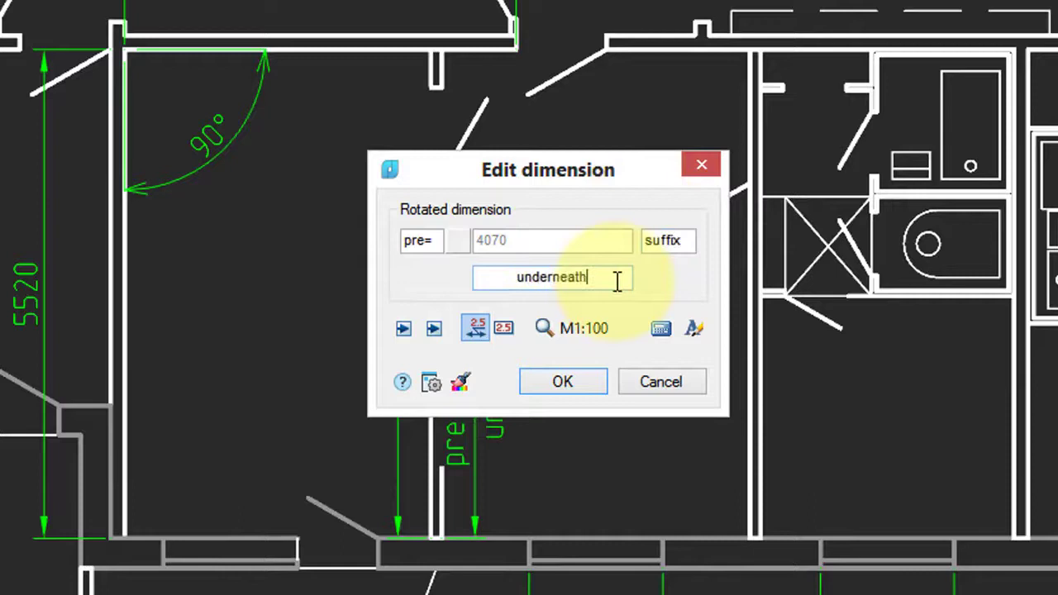
pyautogui.click(409, 328)
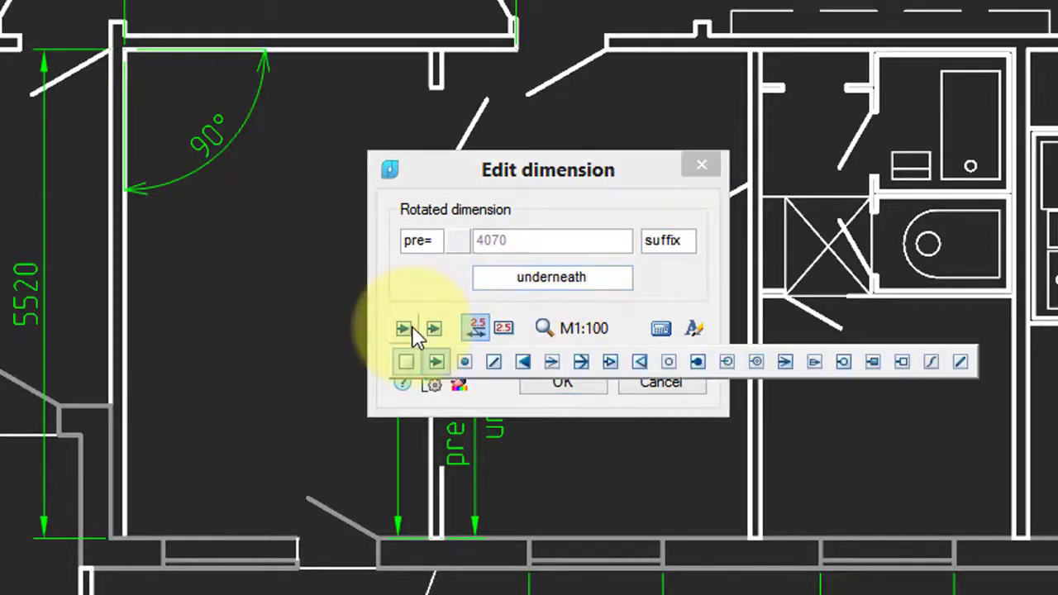
pyautogui.click(463, 362)
pyautogui.click(503, 328)
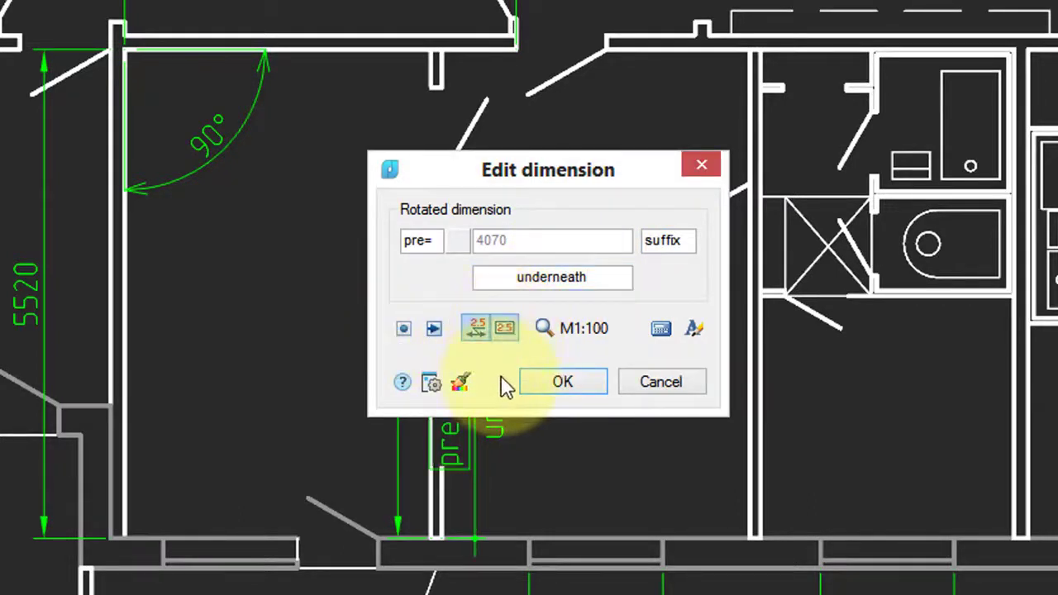
pyautogui.moveTo(534, 184); pyautogui.dragTo(715, 239)
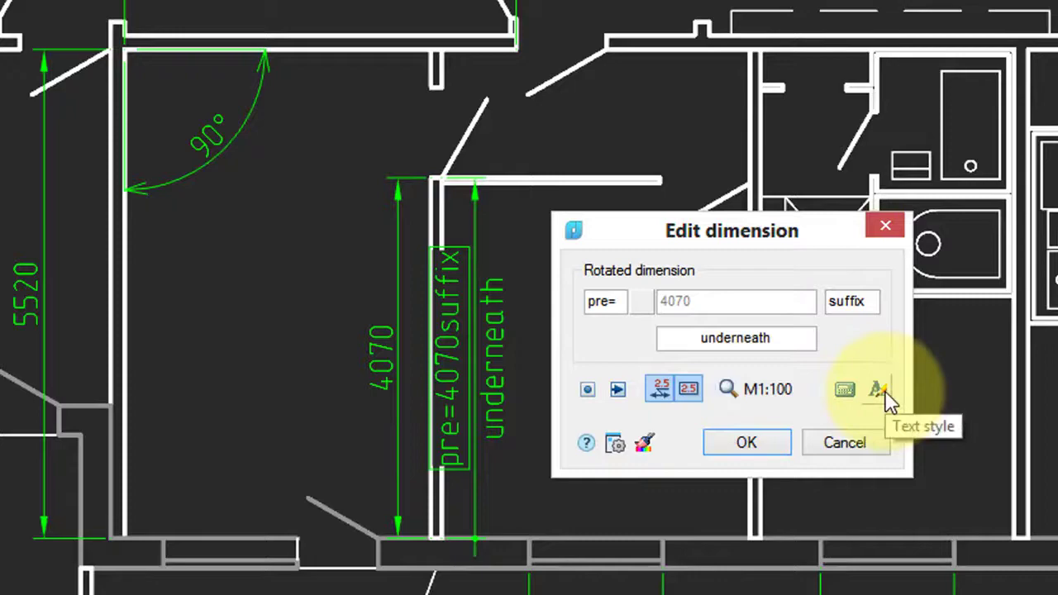
# Match properties from the R3865 dimension to restore a plain 4070, then reposition it
pyautogui.click(645, 447)
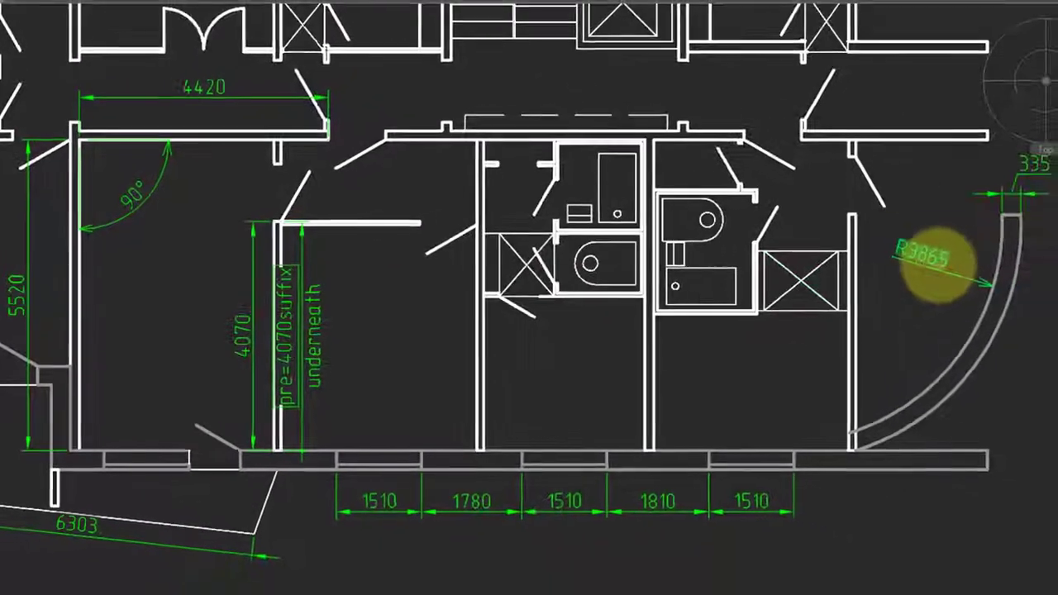
pyautogui.click(940, 269)
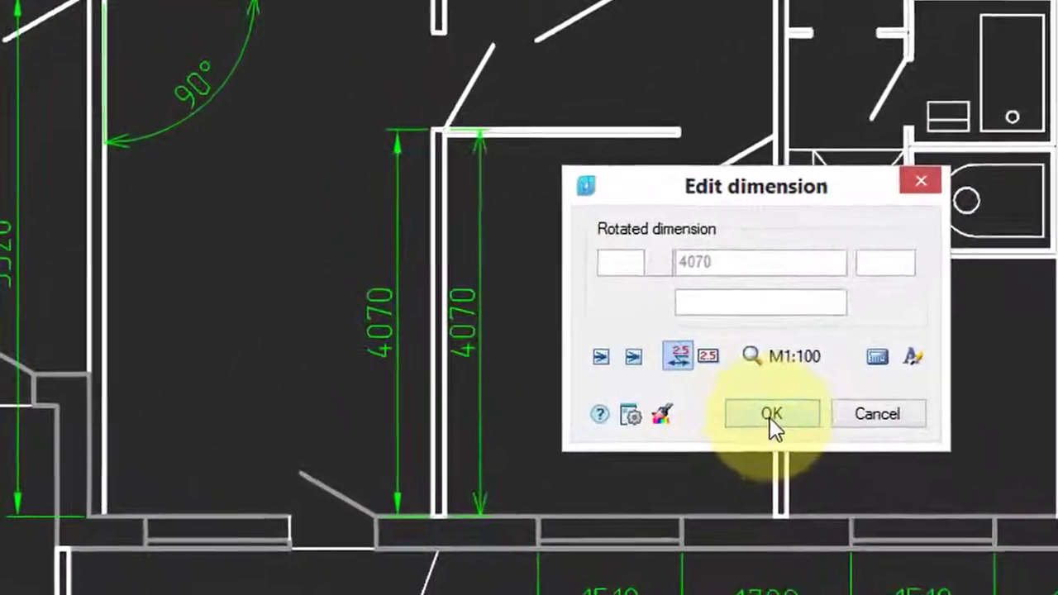
pyautogui.click(532, 394)
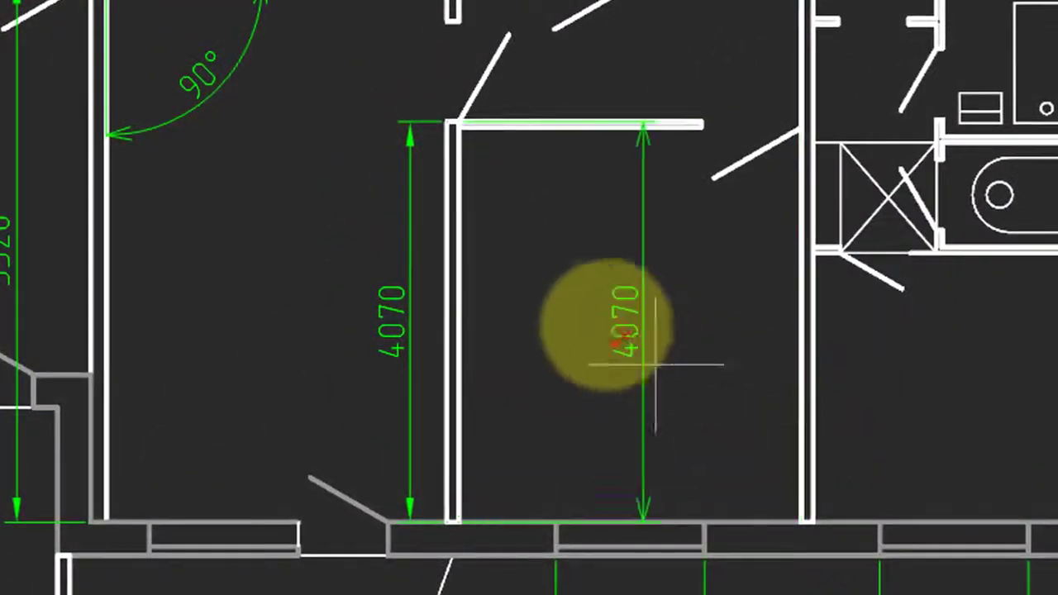
pyautogui.click(571, 302)
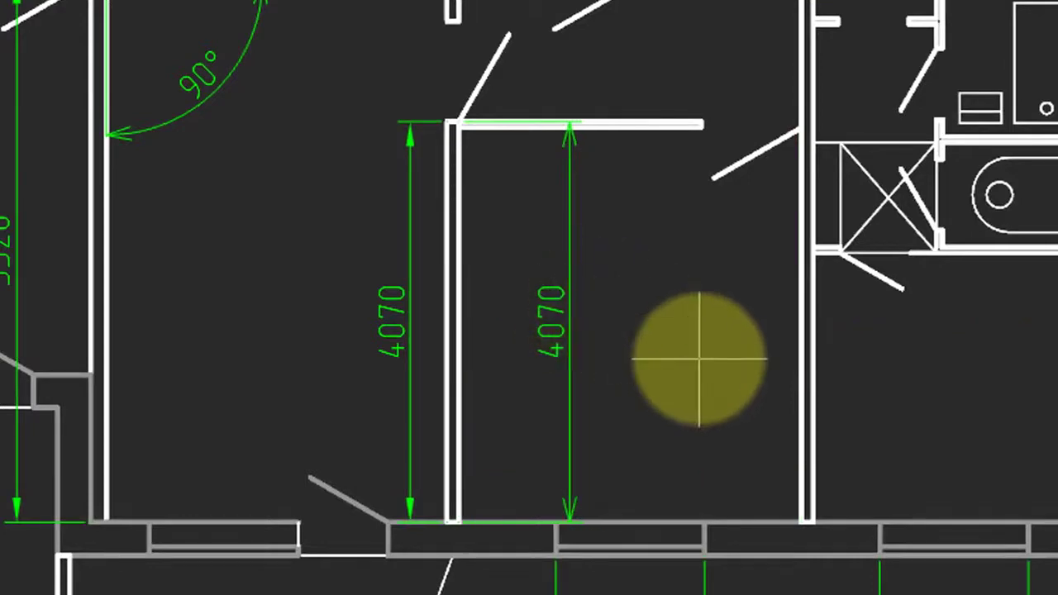